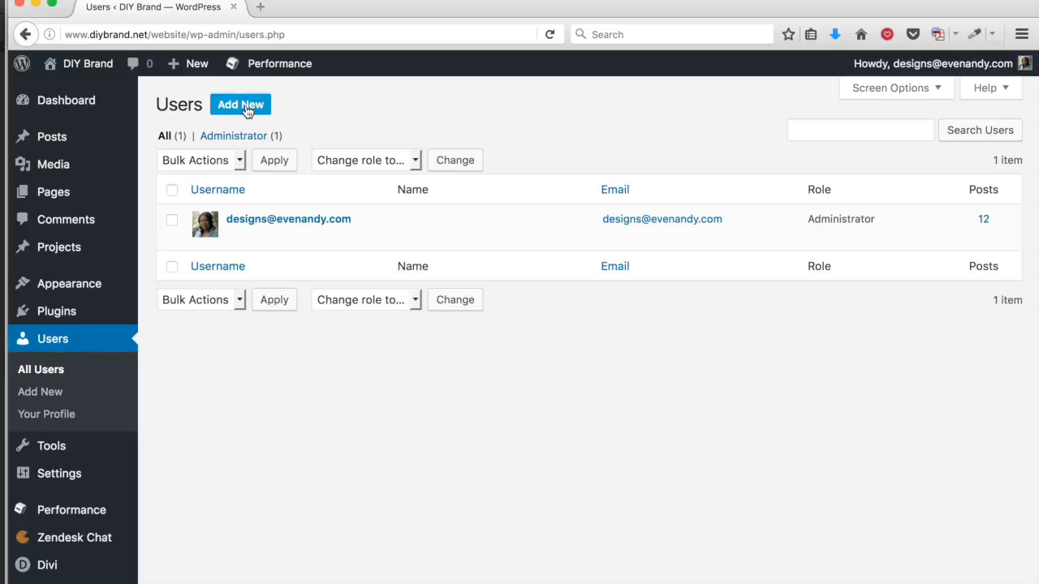
Step: Open the Add New User form from the Users page
click(246, 108)
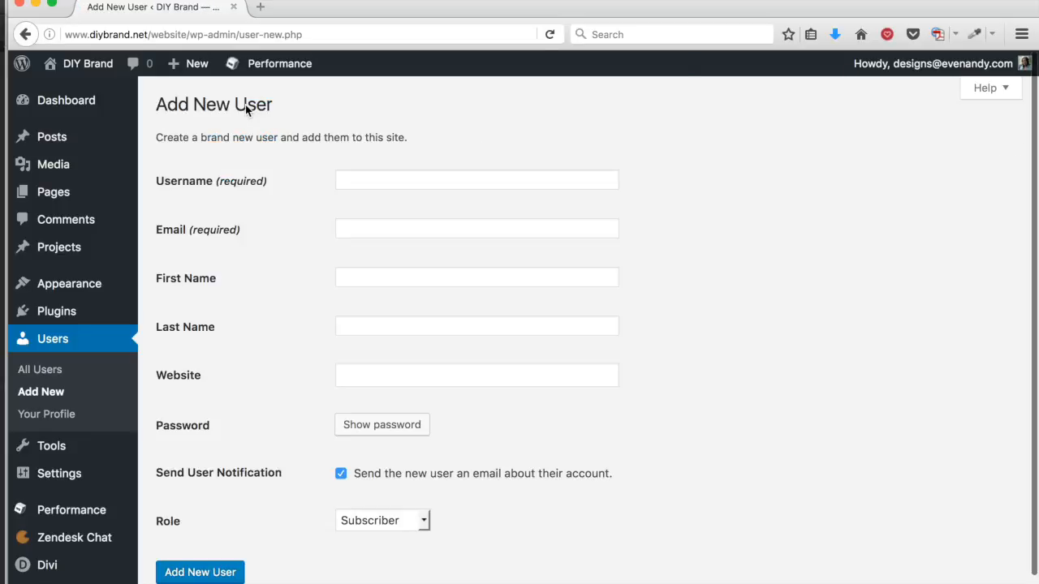
Step: Enter the username Test123 and fill the e-mail from the browser's autocomplete
click(374, 177)
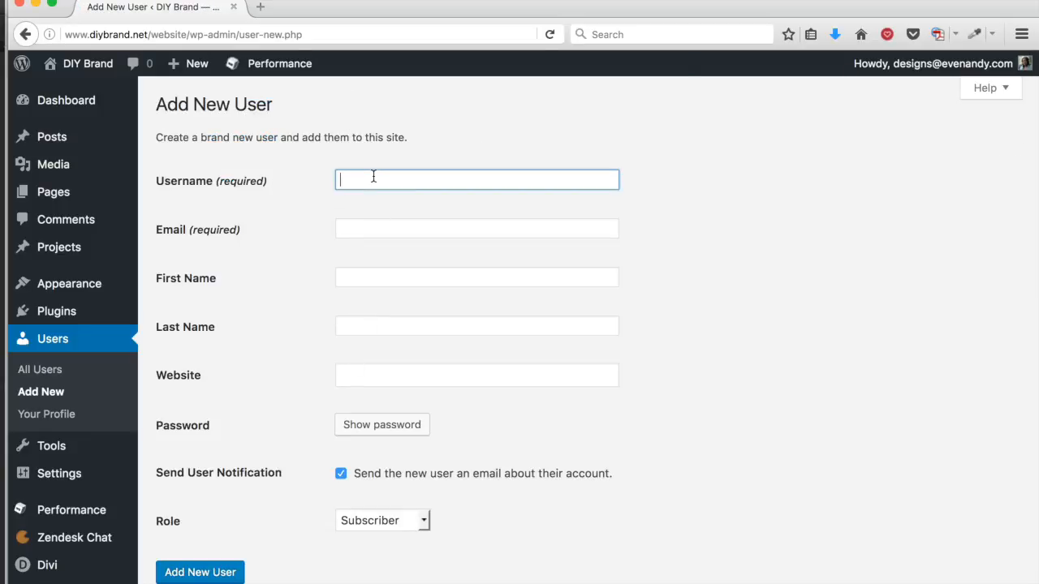
text(T)
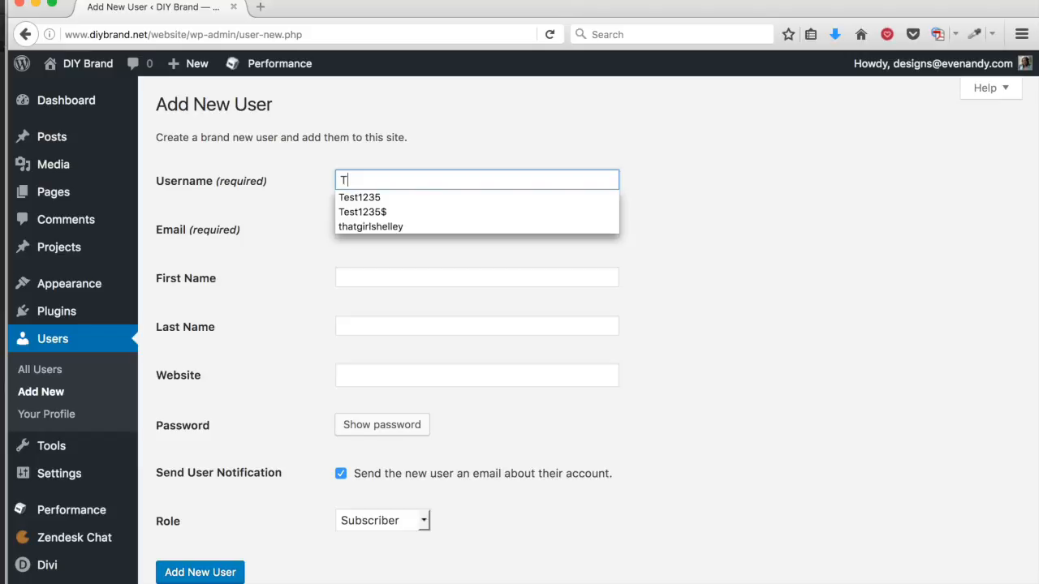
text(est)
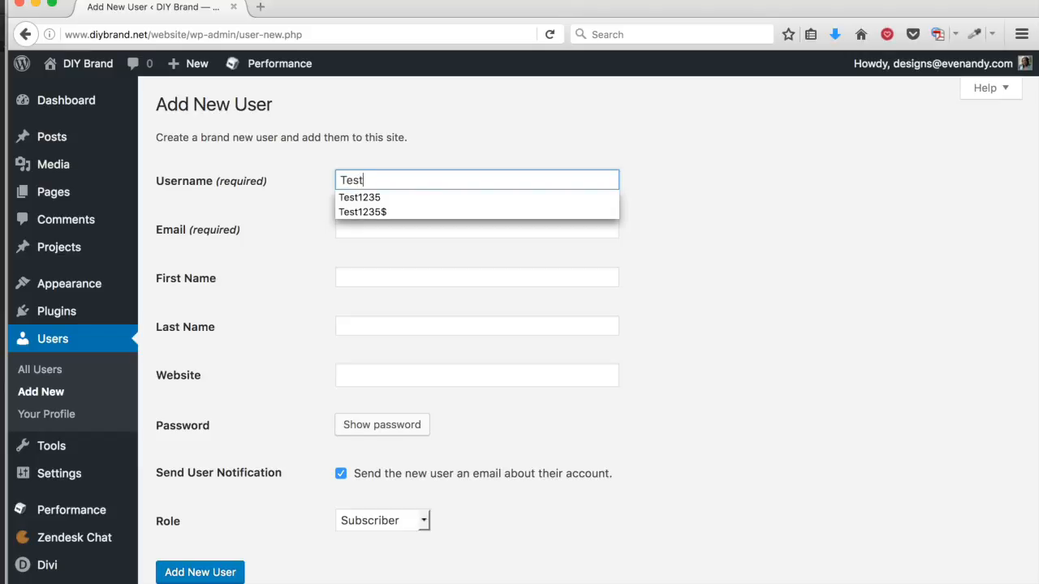
text(123)
click(660, 259)
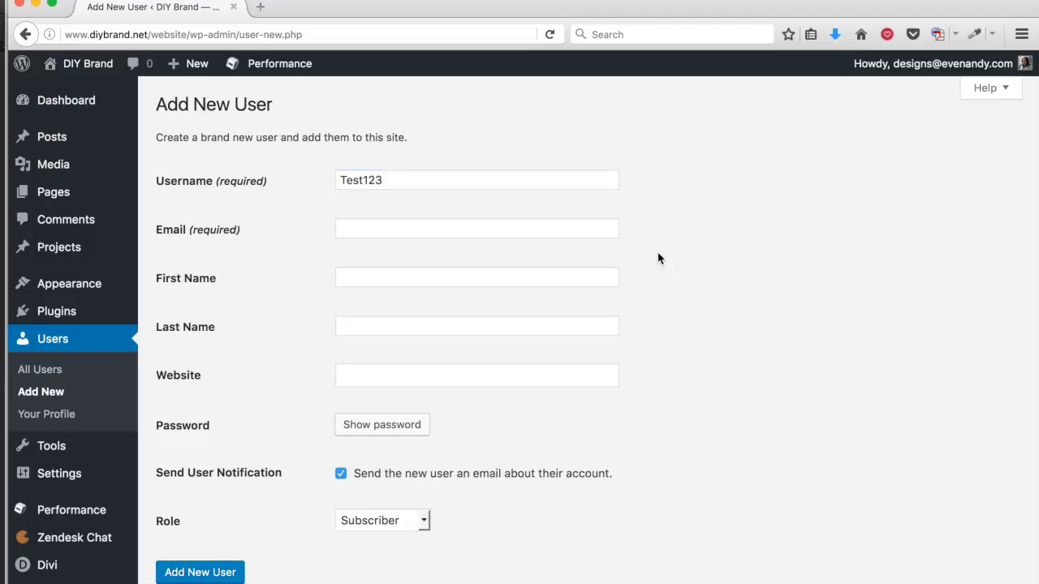
click(435, 228)
text(he)
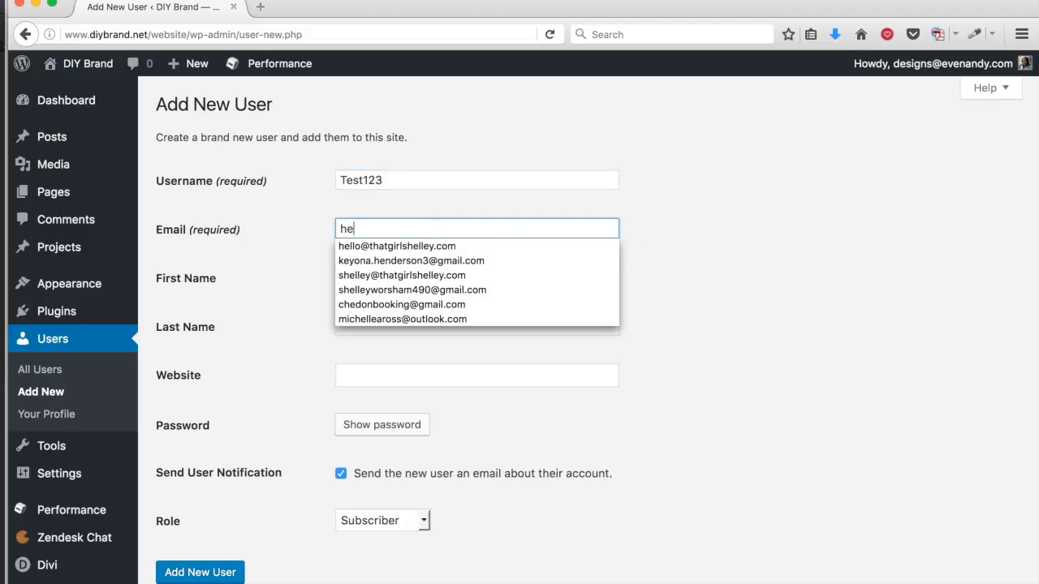
click(444, 246)
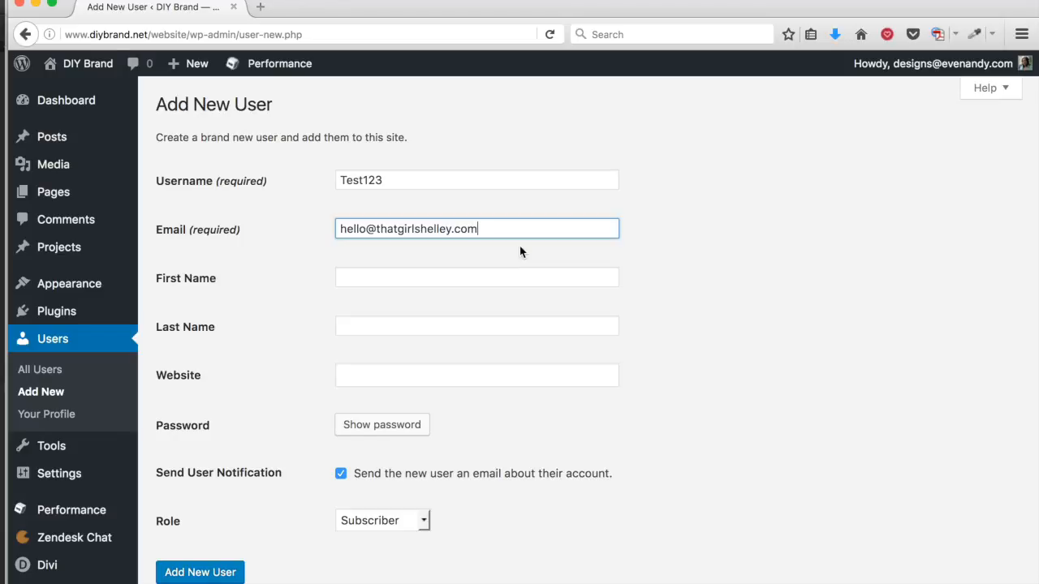
Step: Fill in the new user's first and last name from autocomplete suggestions
click(495, 276)
text(S)
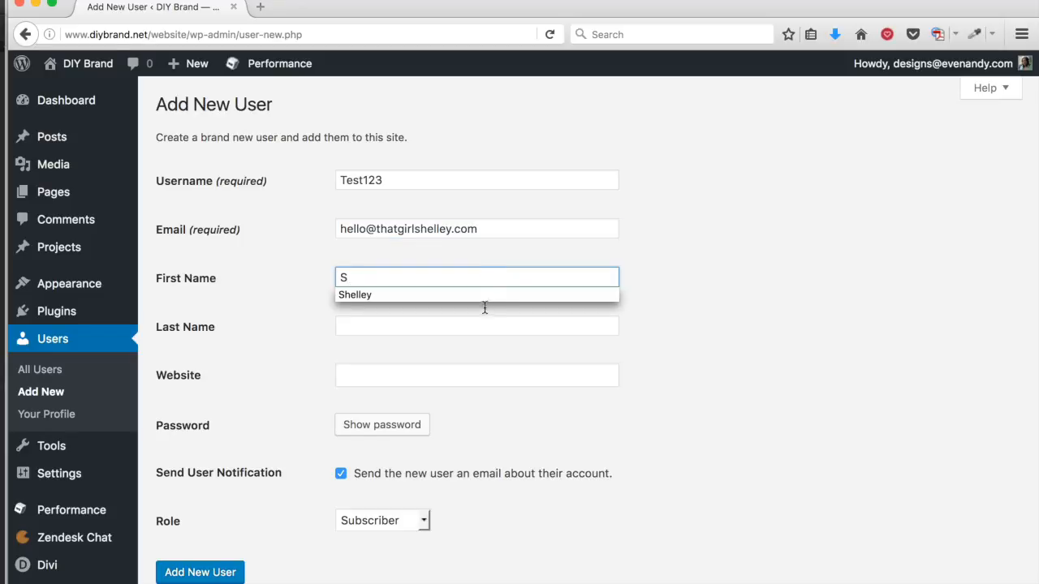
click(356, 292)
click(355, 279)
click(358, 324)
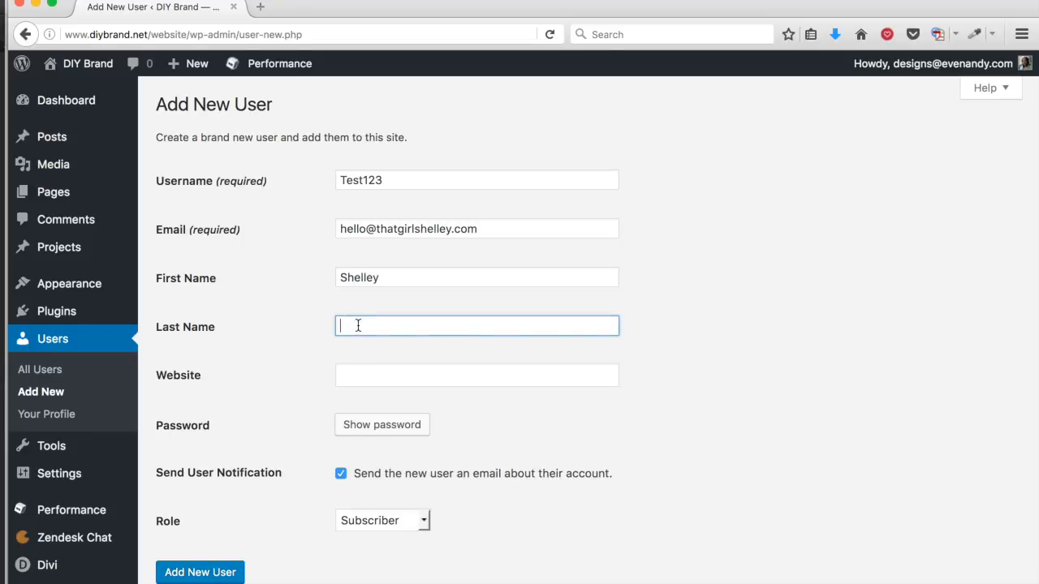
text(W)
click(353, 338)
Step: Fill the website from autocomplete and generate a strong password
click(343, 370)
text(th)
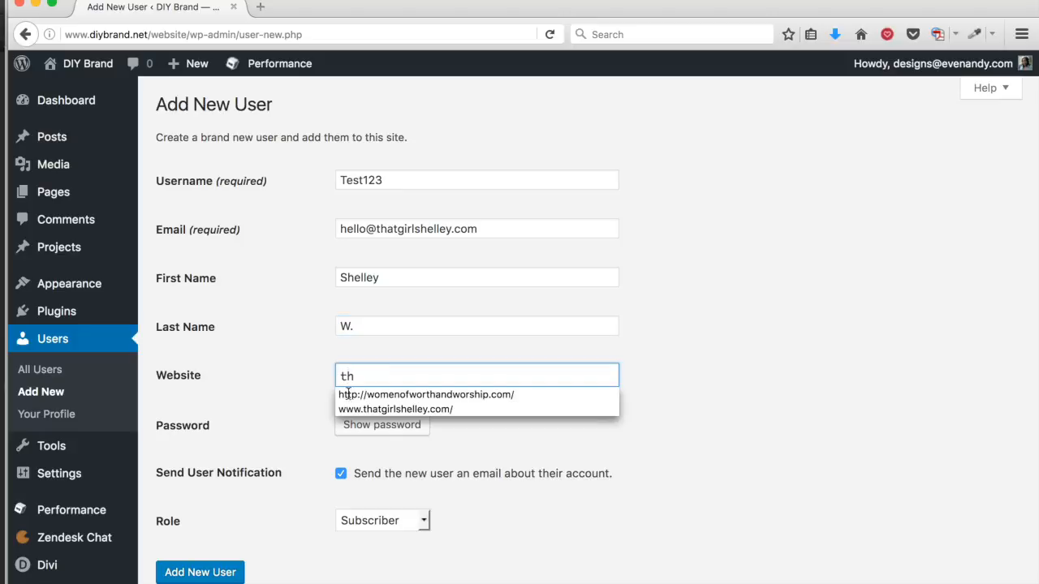
click(357, 408)
click(393, 428)
key(super+c)
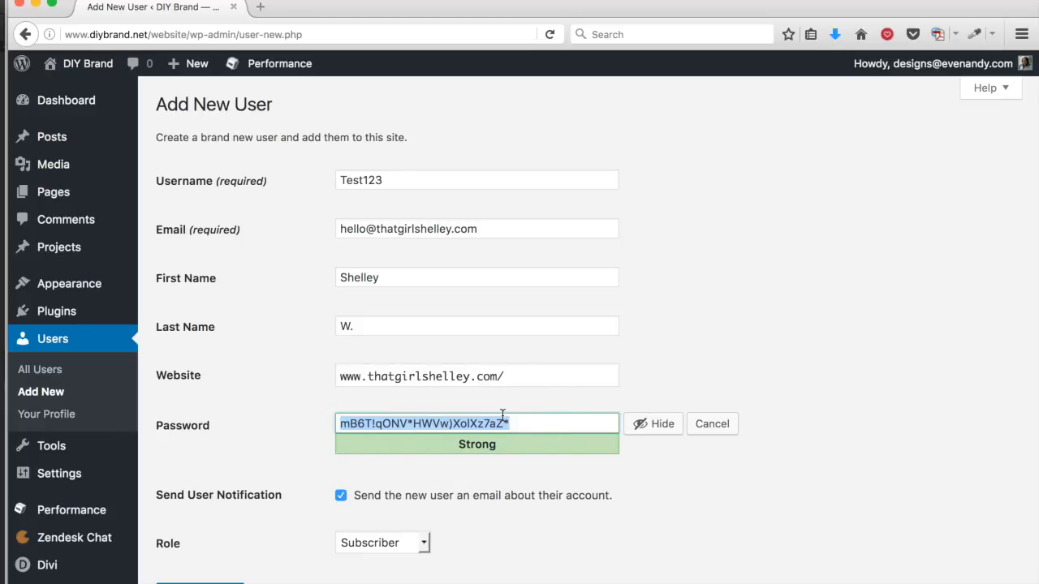
Step: Copy the generated password, set the role to Administrator and submit the new user
key(BackSpace)
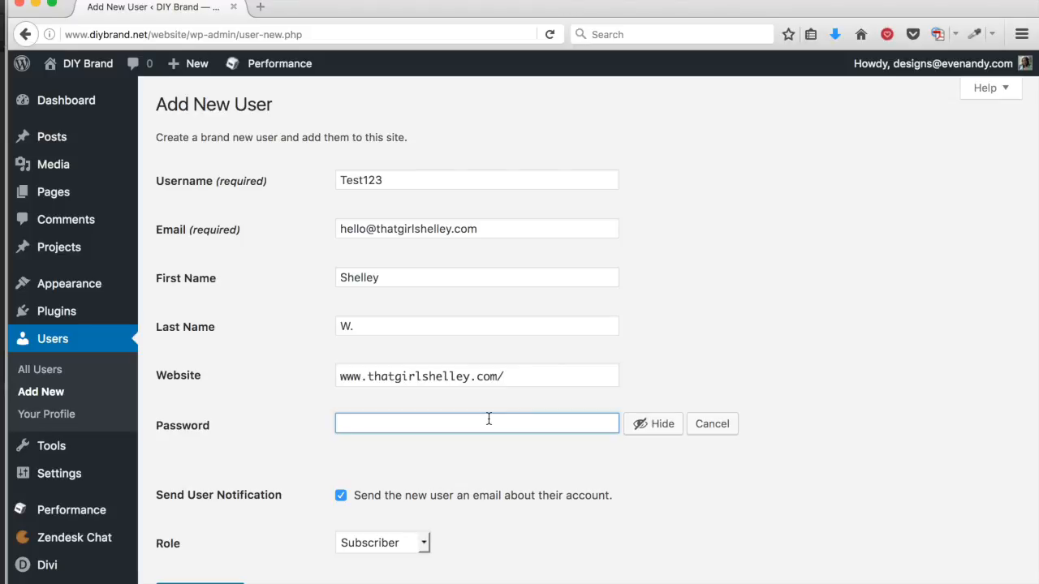
key(super+v)
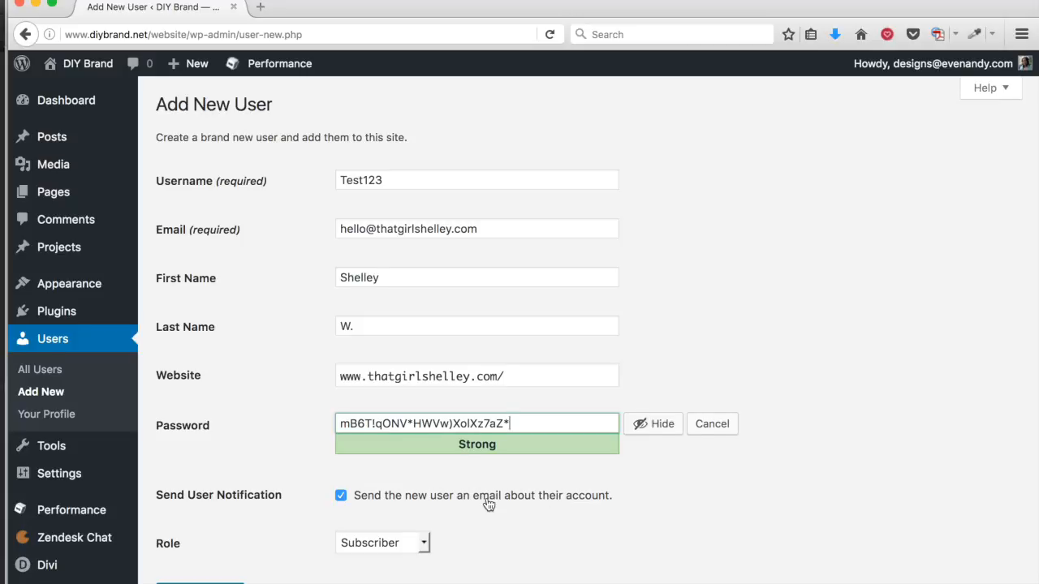
scroll(487, 504, down, 3)
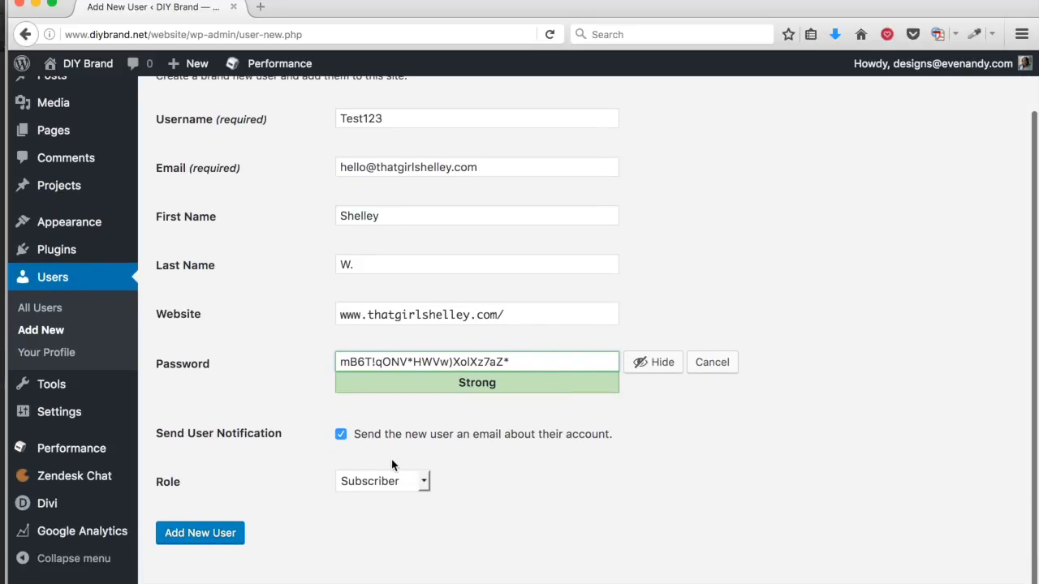
click(418, 480)
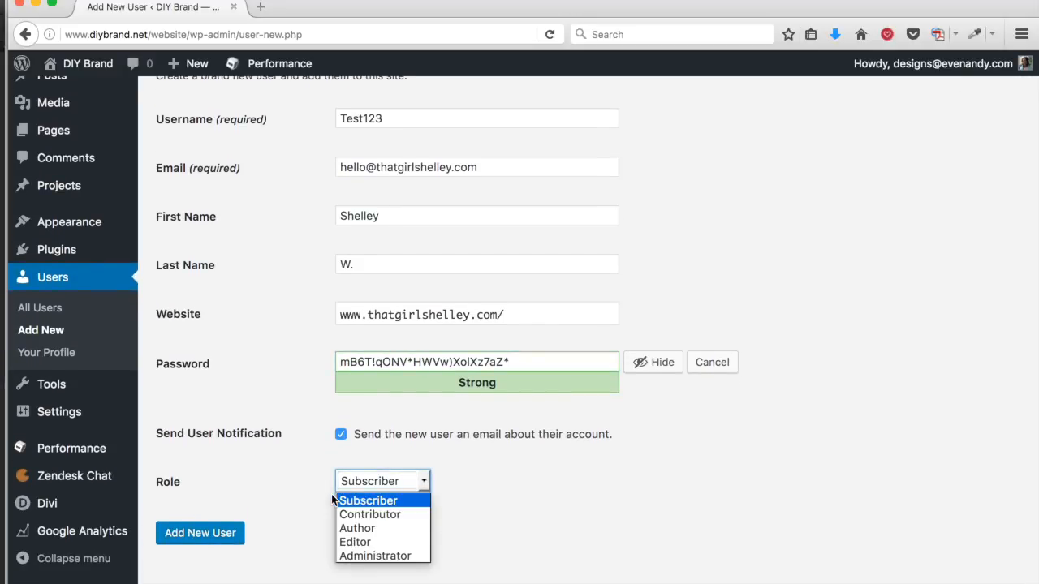
click(374, 557)
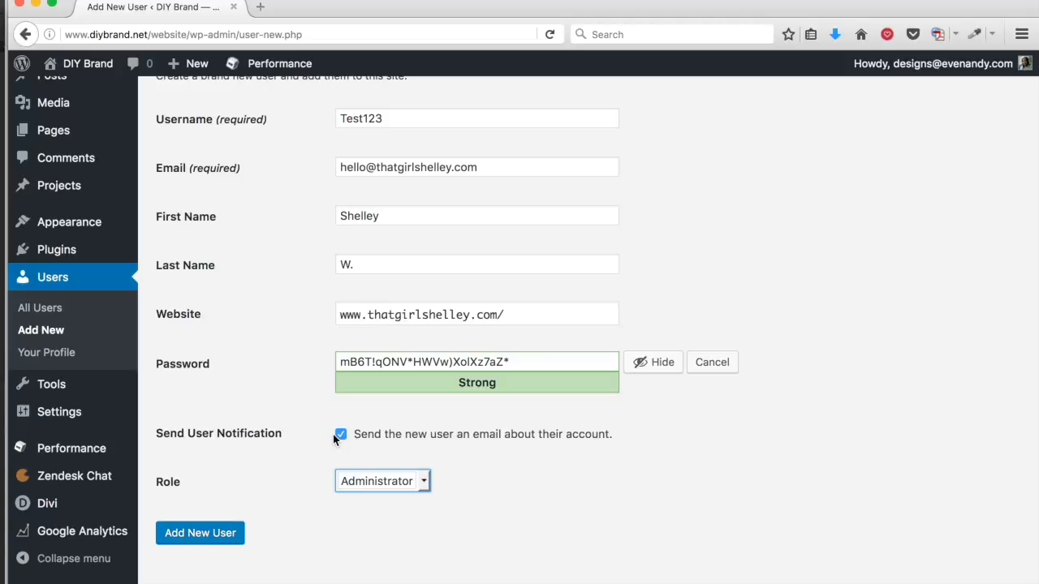
click(193, 535)
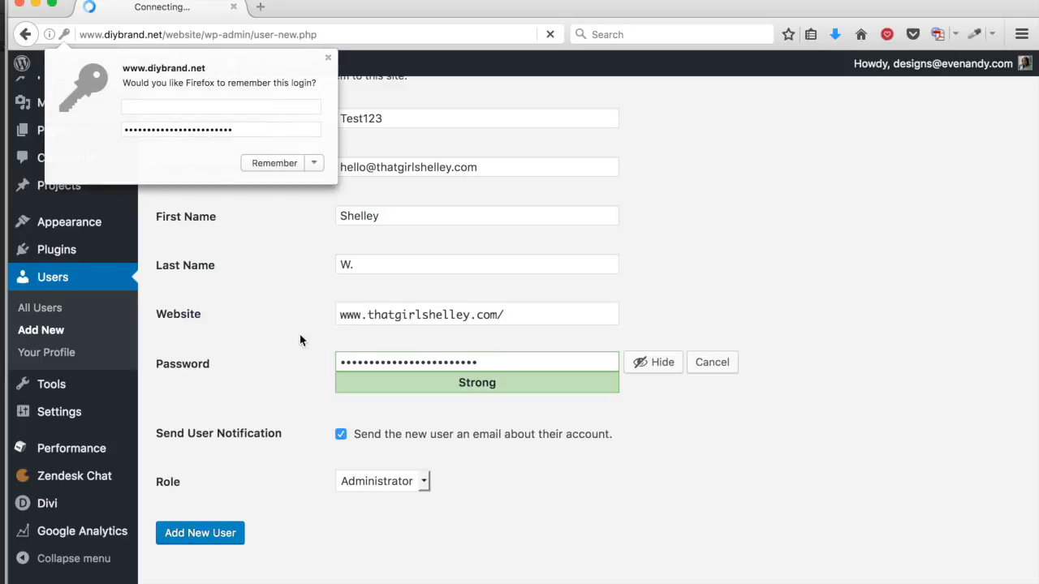
Step: Dismiss the browser's save-login prompt and open the current admin's Profile page
click(329, 58)
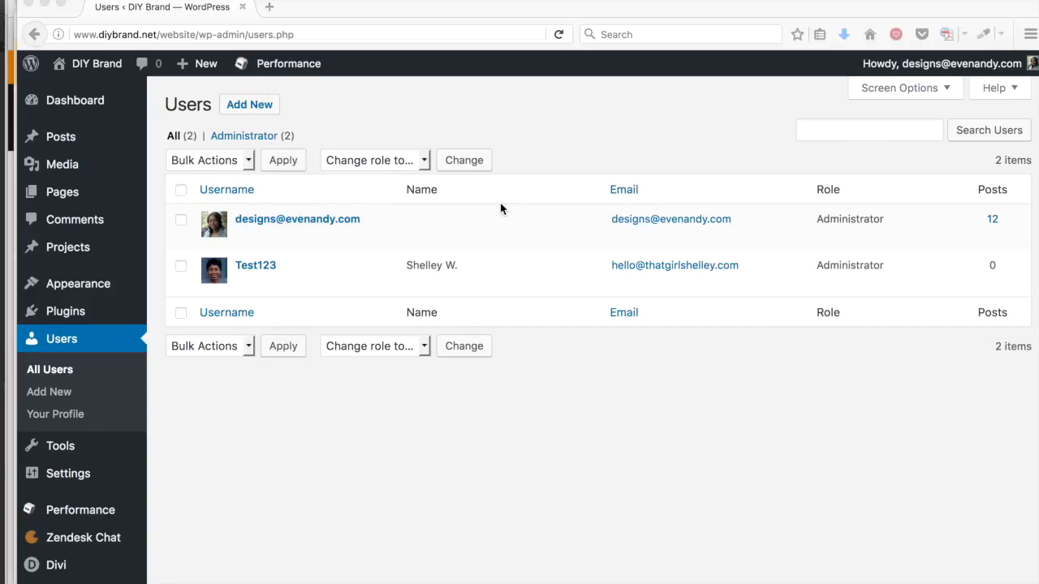
click(962, 68)
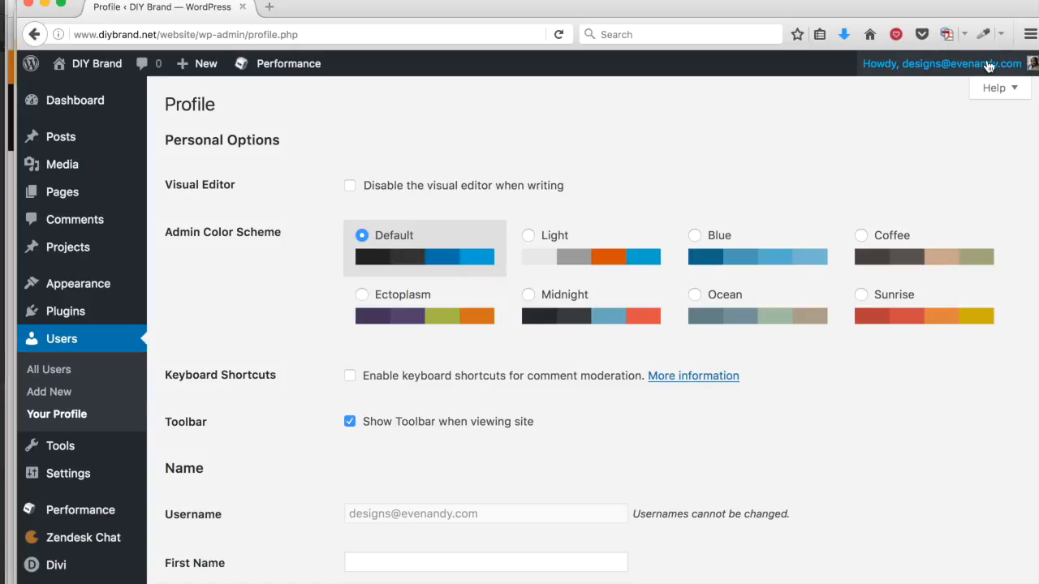
Step: Log out of the original admin and enter Test123 as the username
mouse_move(982, 69)
click(919, 146)
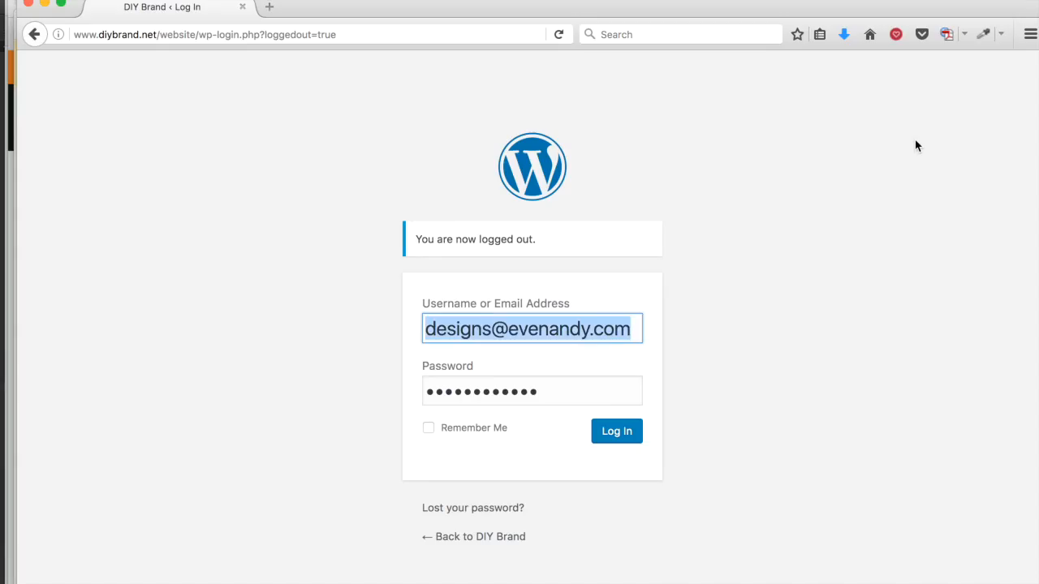
key(BackSpace)
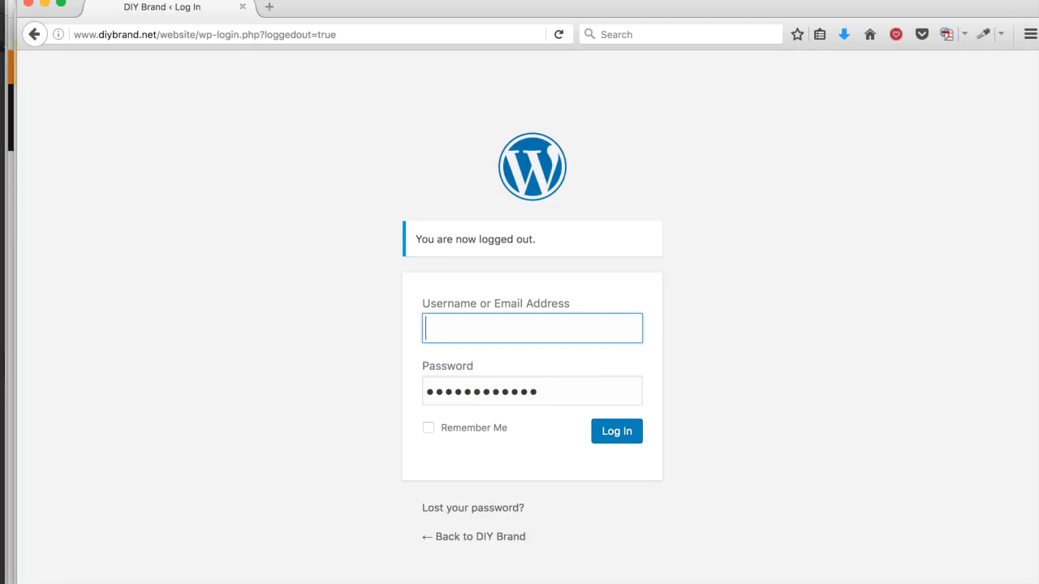
text(Test123)
Step: Paste Test123's password, tick Remember Me, log in and let the browser save it
click(595, 384)
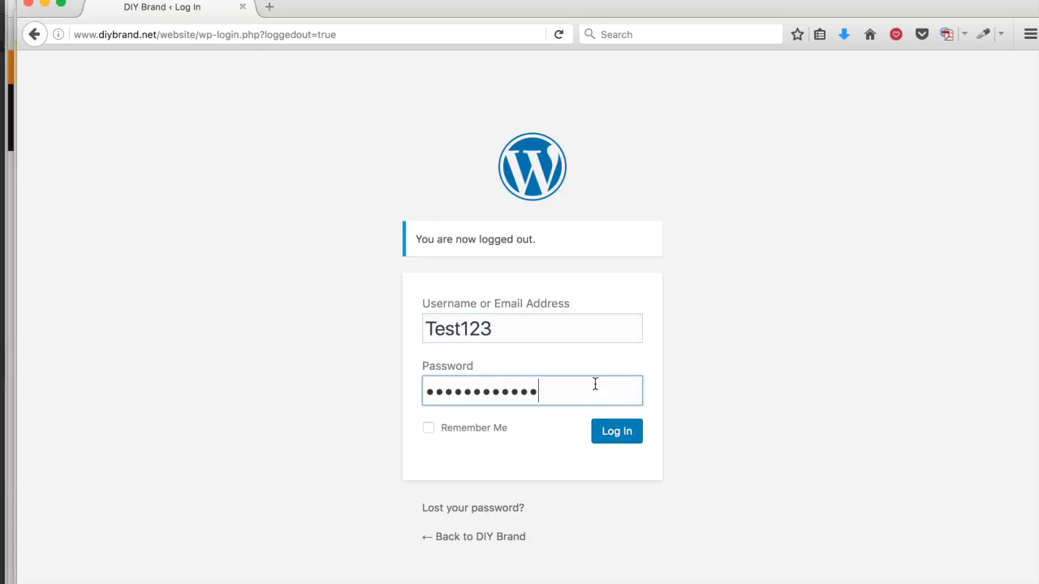
double_click(516, 384)
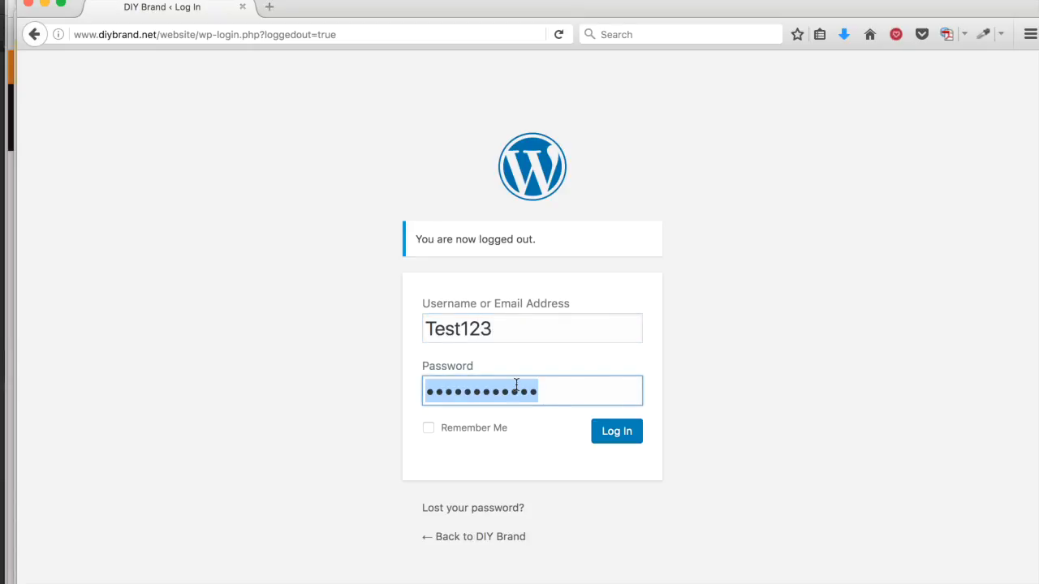
key(BackSpace)
key(super+v)
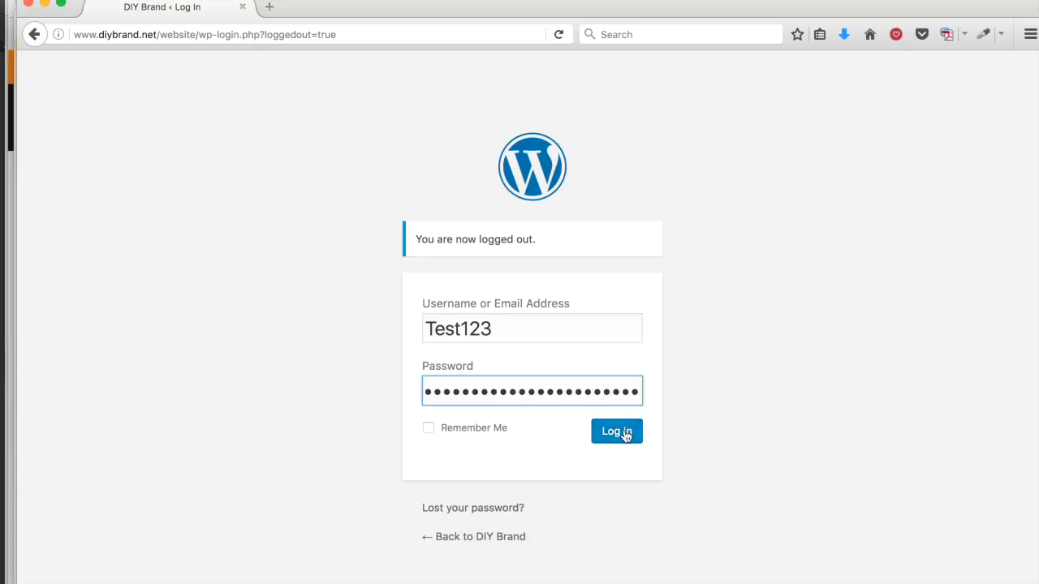
click(429, 430)
click(615, 447)
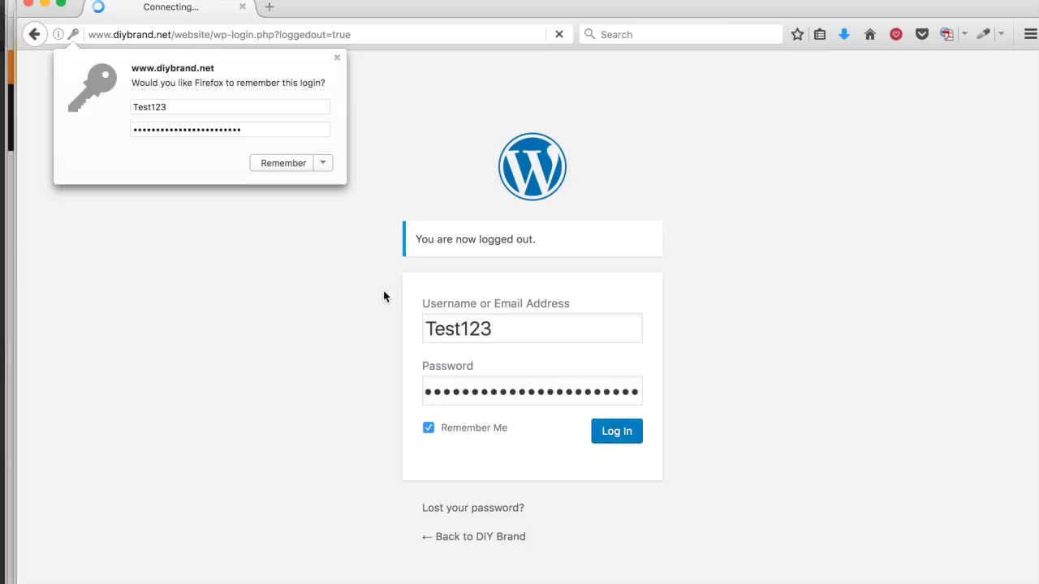
click(284, 163)
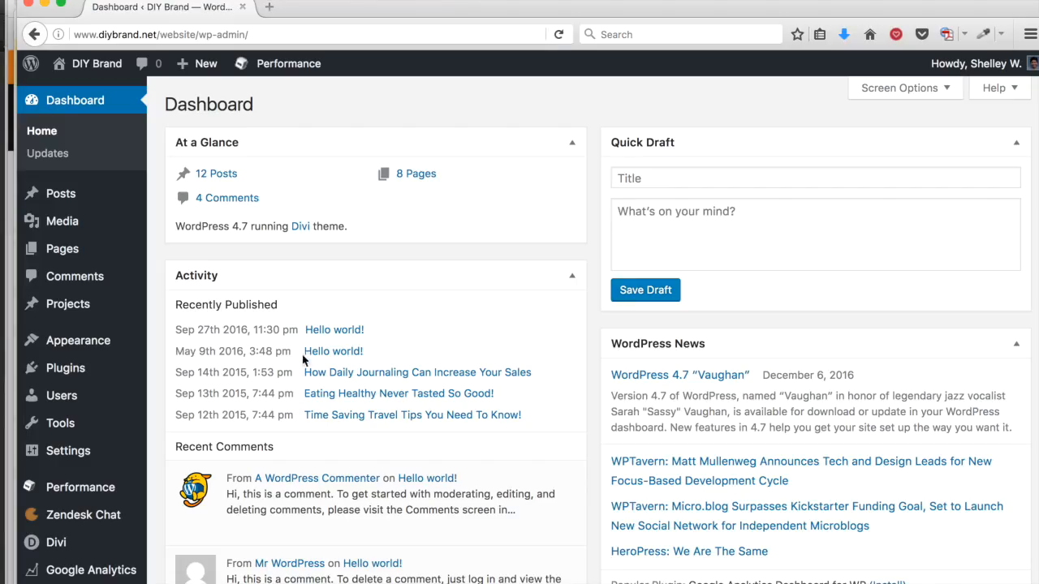
Step: From All Users, start deleting the original admin account
click(69, 398)
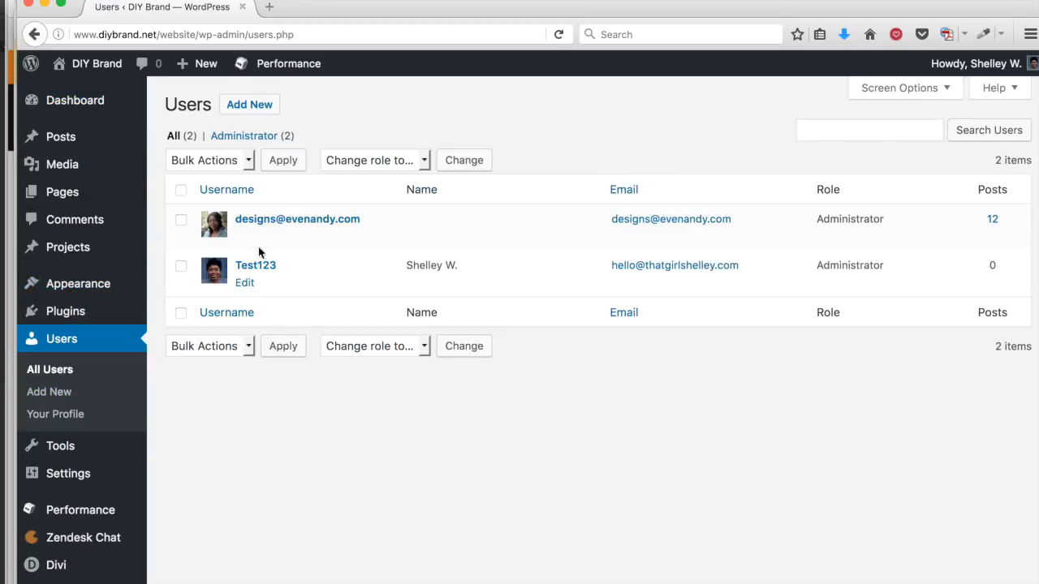
mouse_move(297, 235)
click(285, 237)
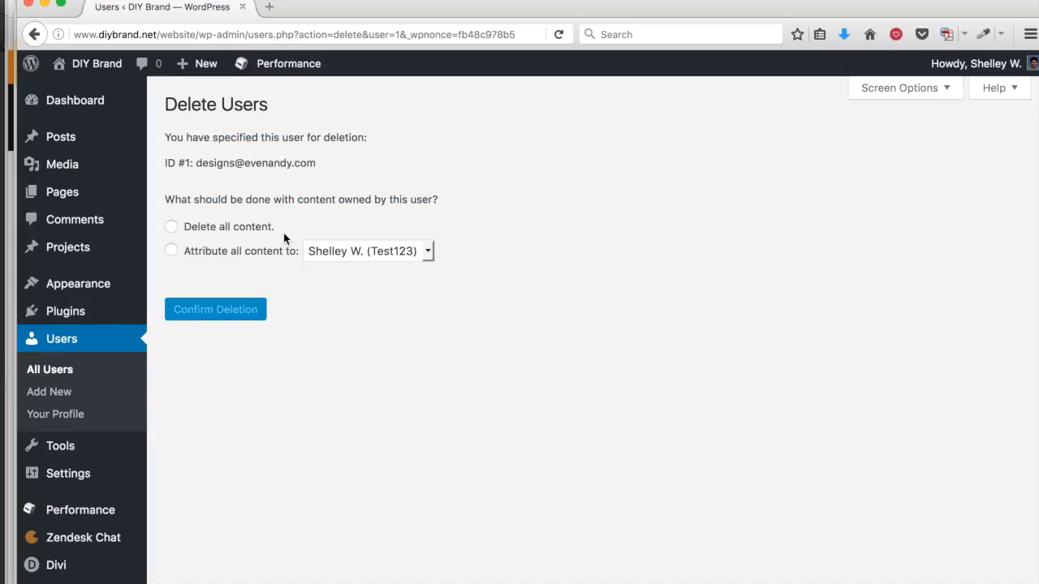
Step: Attribute all the deleted user's content to Test123 and confirm the deletion
click(185, 247)
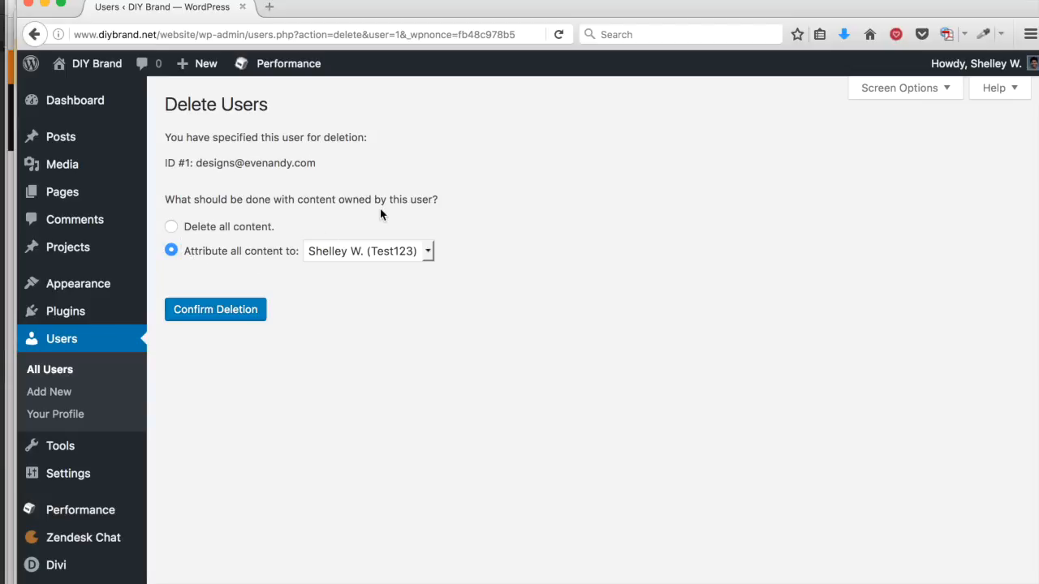
click(425, 254)
click(402, 257)
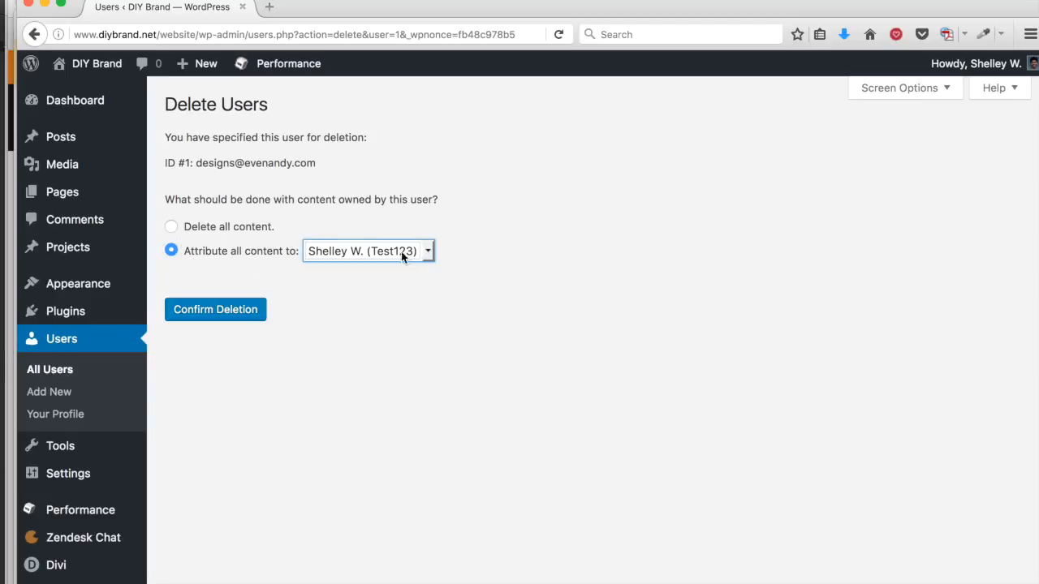
click(232, 311)
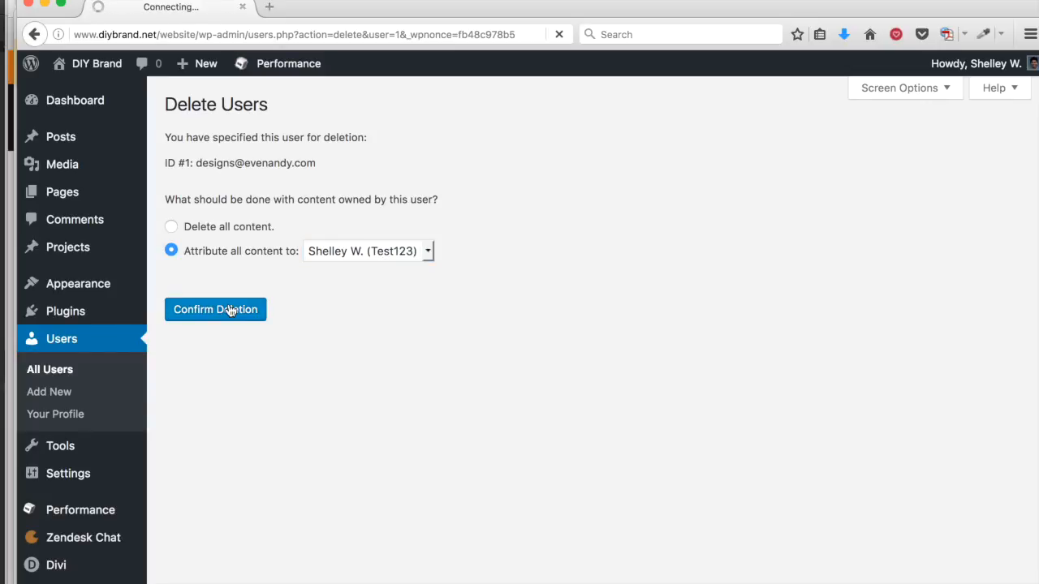